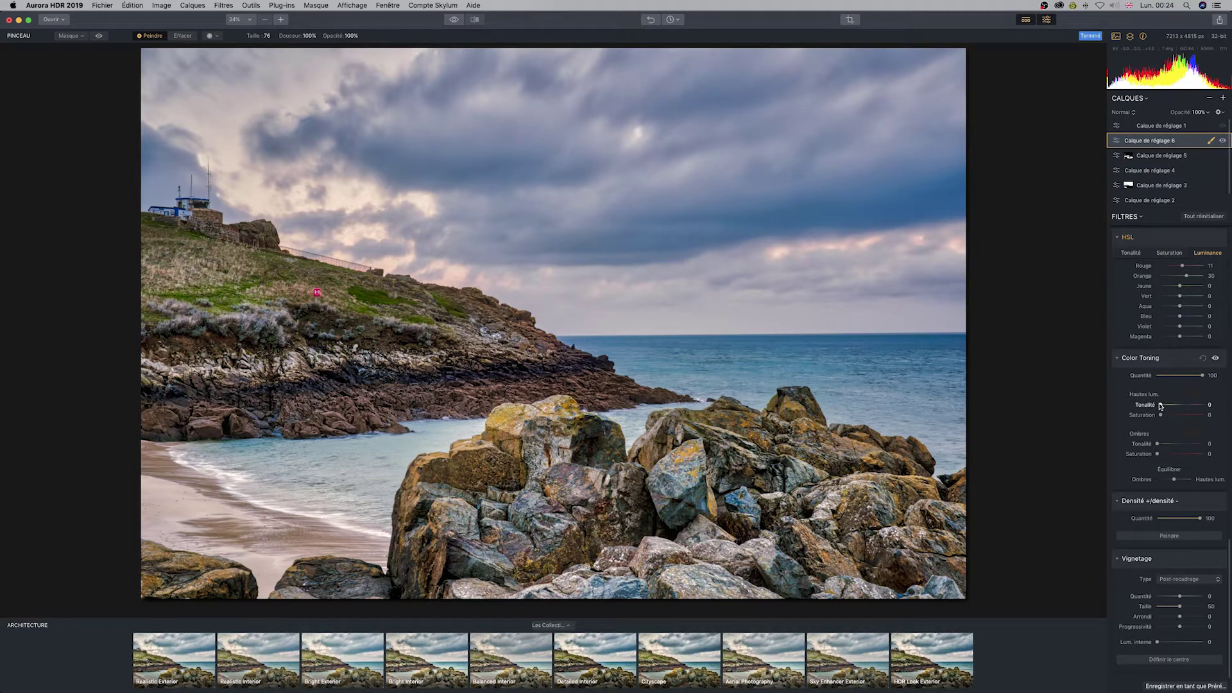
# - Set Color Toning highlights to hue 69 and saturation 51, and shadows to hue 213 and saturation 34
pyautogui.moveTo(1162, 406); pyautogui.dragTo(1194, 443)
pyautogui.doubleClick(1193, 443)
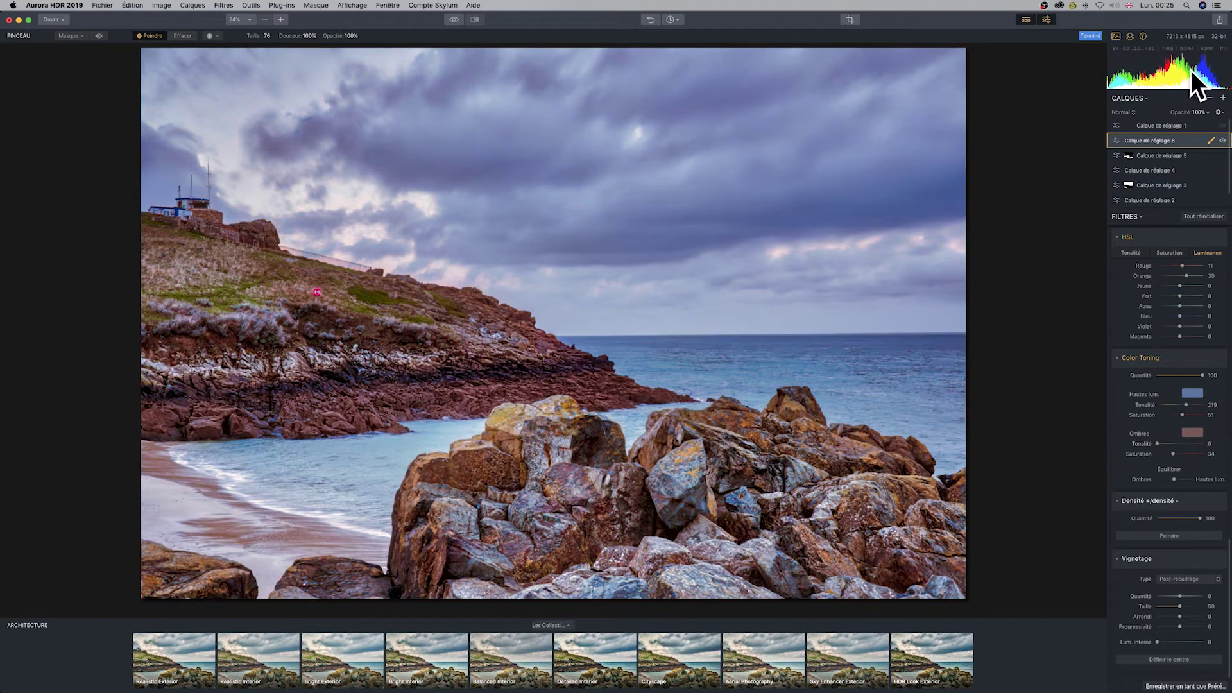
pyautogui.moveTo(1188, 407); pyautogui.dragTo(1188, 448)
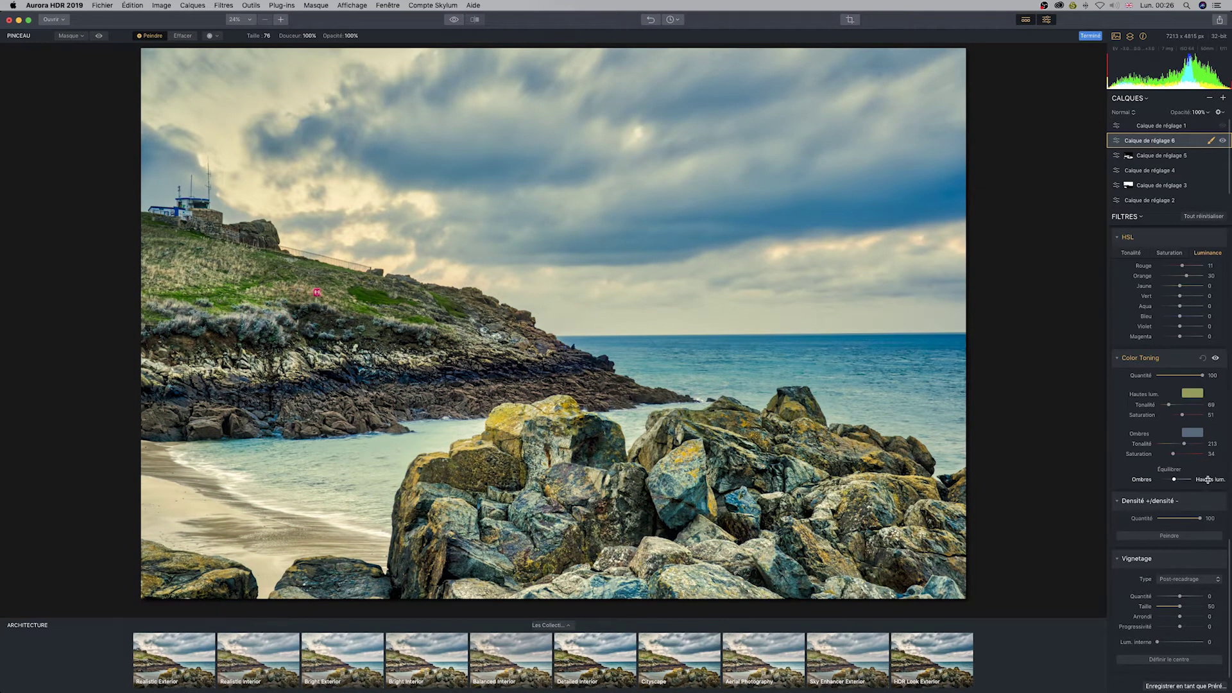
# - Try the Color Toning balance at full highlights and full shadows, and leave it slightly toward the shadows
pyautogui.moveTo(1176, 482); pyautogui.dragTo(1200, 480)
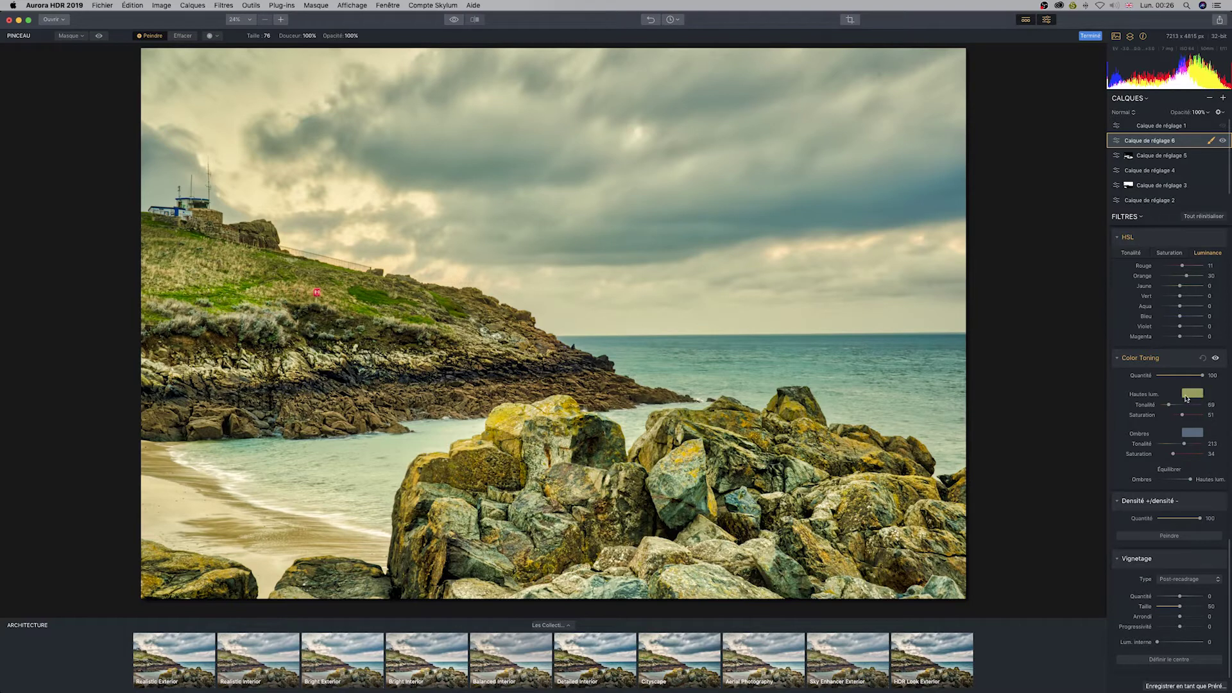
pyautogui.moveTo(1190, 479); pyautogui.dragTo(1157, 480)
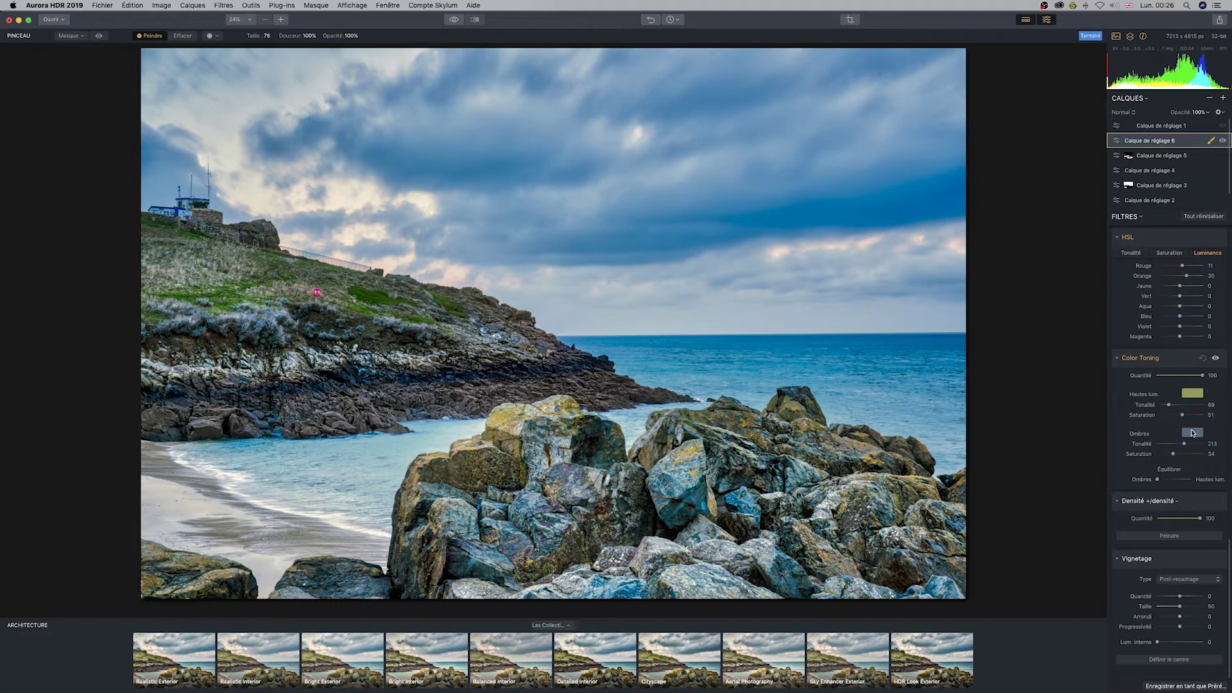
pyautogui.moveTo(1157, 480); pyautogui.dragTo(1169, 480)
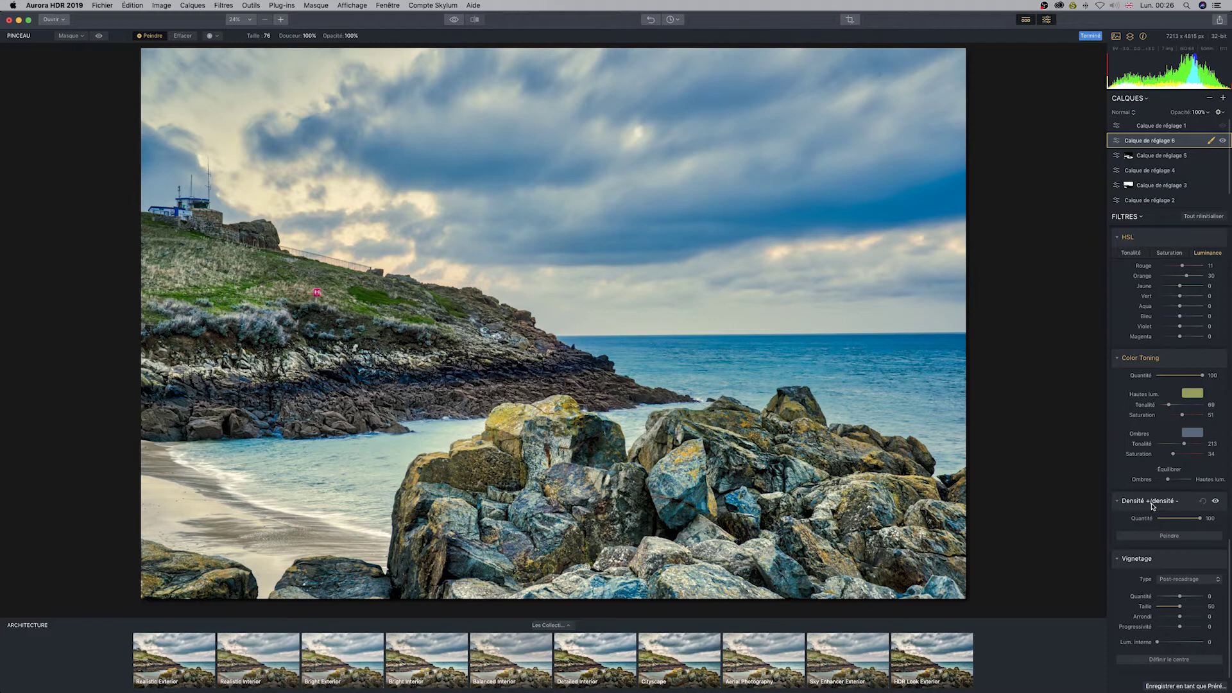
# - Start Dodge and Burn painting with the amount at 39 and lighten the shrubs and rock band on the hillside
pyautogui.click(1167, 537)
pyautogui.moveTo(1201, 519); pyautogui.dragTo(1175, 523)
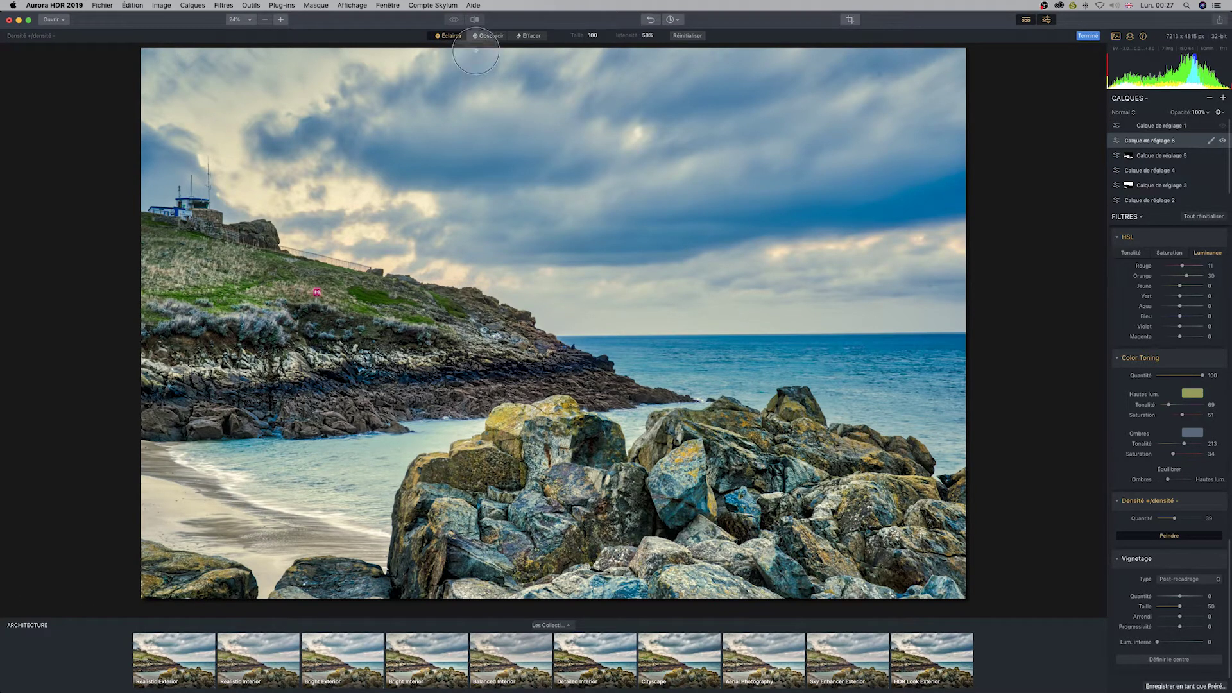
pyautogui.moveTo(172, 328)
pyautogui.mouseDown()
pyautogui.moveTo(414, 328)
pyautogui.moveTo(394, 305)
pyautogui.moveTo(414, 307)
pyautogui.moveTo(165, 285)
pyautogui.moveTo(215, 276)
pyautogui.moveTo(437, 374)
pyautogui.mouseUp()
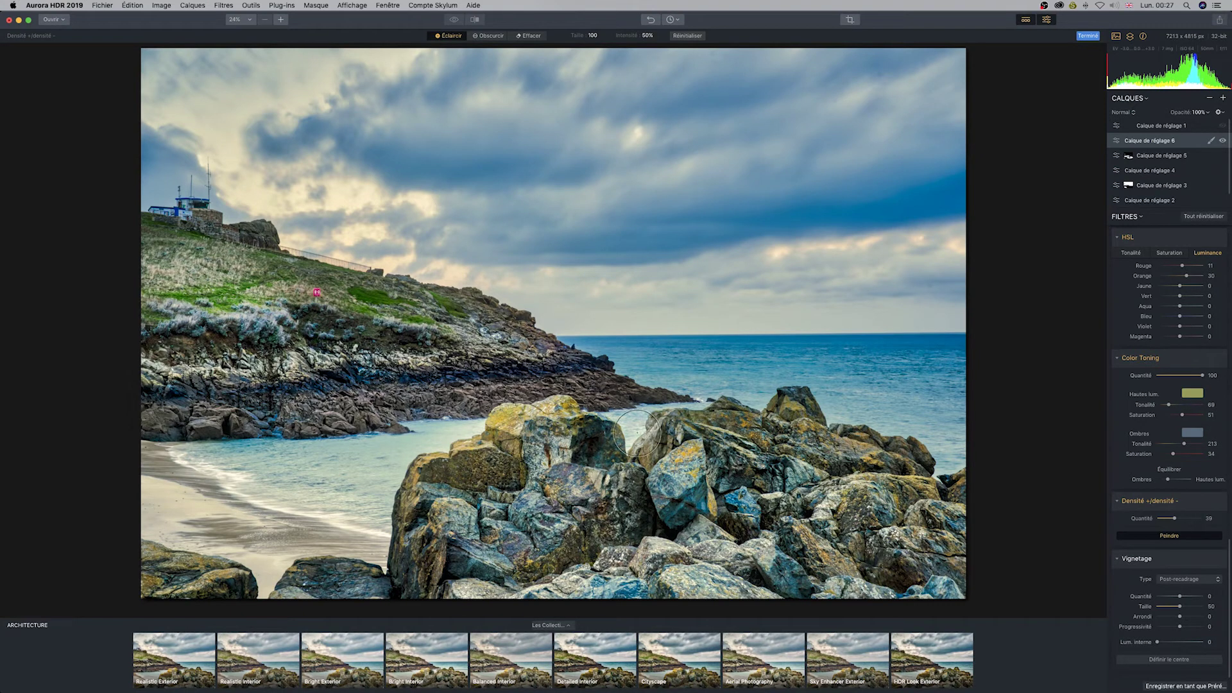
# - Darken parts of the foreground rocks with Dodge and Burn, and compare the image with the filter off and on
pyautogui.click(490, 36)
pyautogui.moveTo(661, 597); pyautogui.dragTo(546, 472)
pyautogui.press('alt')
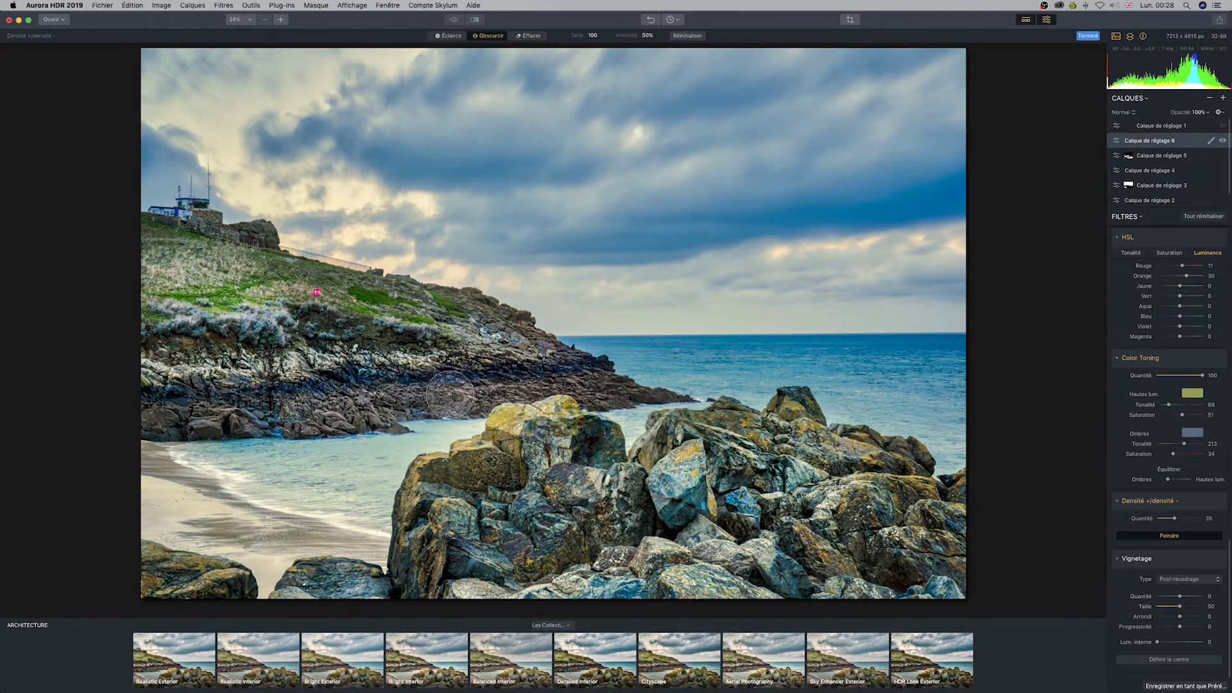
pyautogui.click(1185, 537)
pyautogui.press('b')
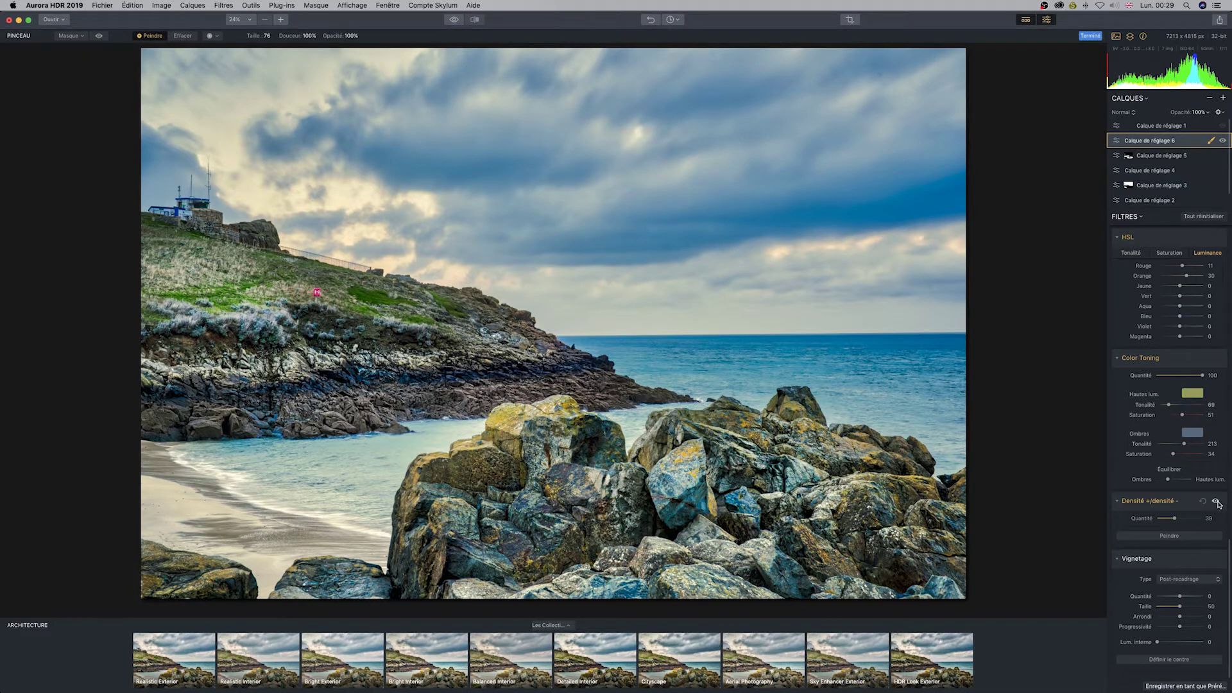
pyautogui.click(1216, 502)
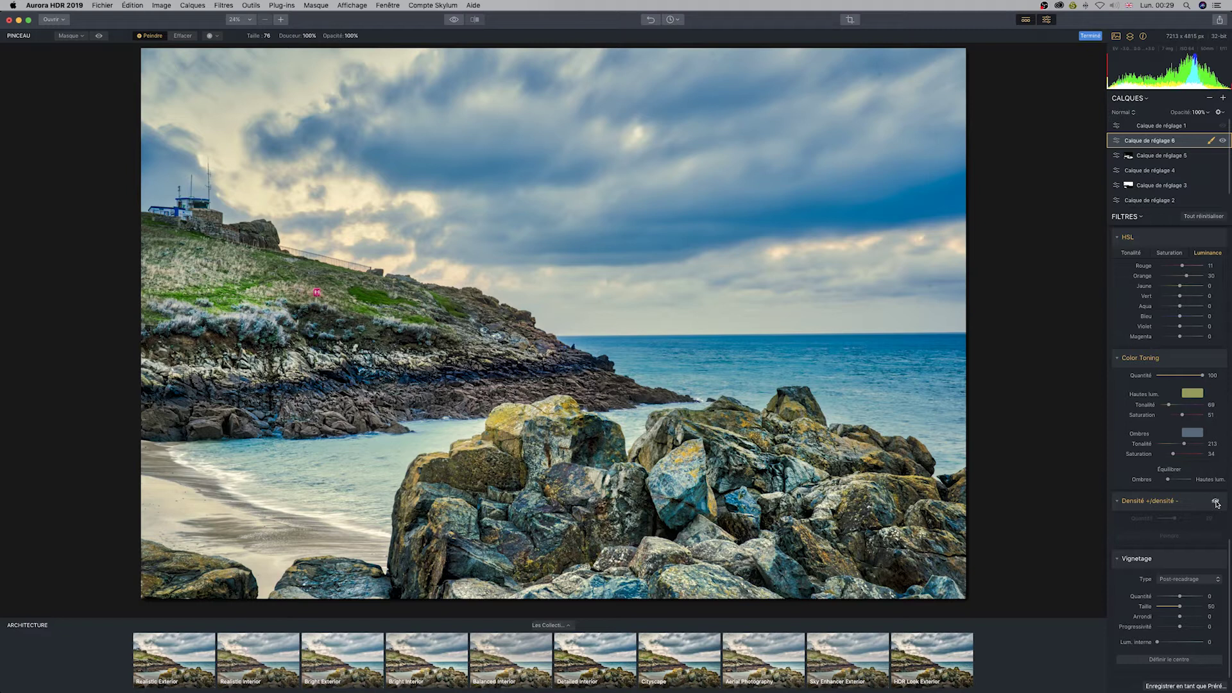
pyautogui.click(1217, 502)
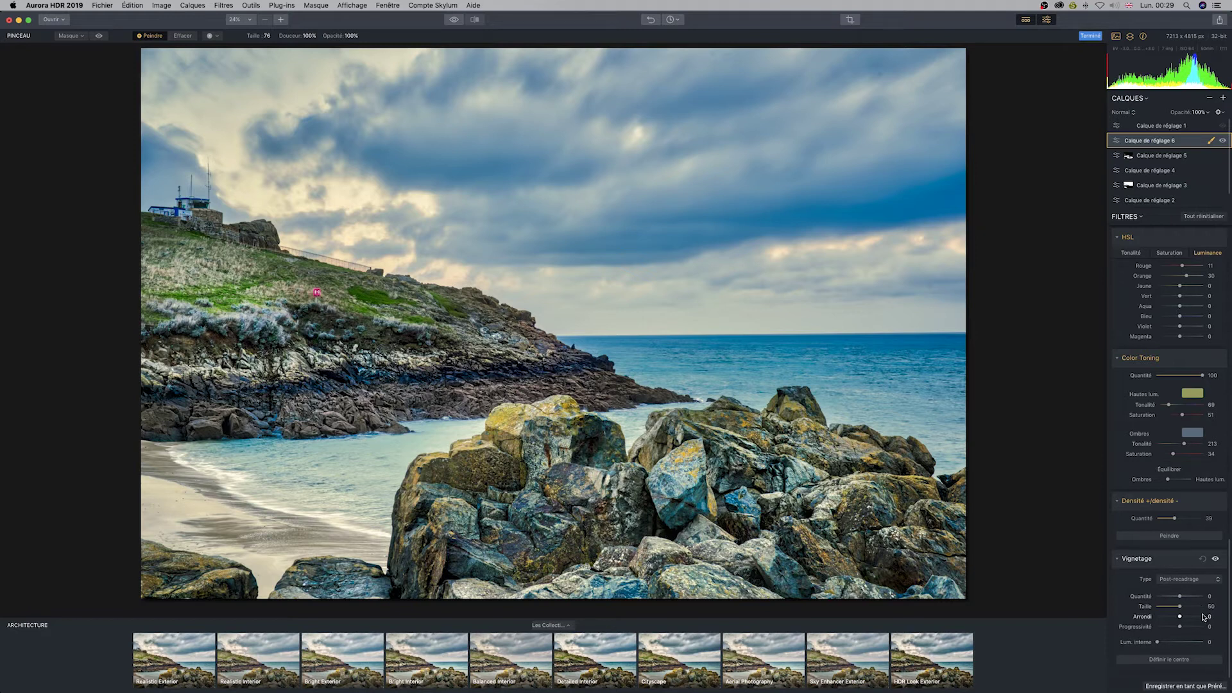
# - Add a post-crop vignette with amount -56, size 0 and feather 48, centred on the yellowish foreground rock
pyautogui.moveTo(1179, 607)
pyautogui.mouseDown()
pyautogui.moveTo(1157, 606)
pyautogui.moveTo(1165, 596)
pyautogui.mouseUp()
pyautogui.moveTo(1179, 627); pyautogui.dragTo(1190, 627)
pyautogui.click(1169, 659)
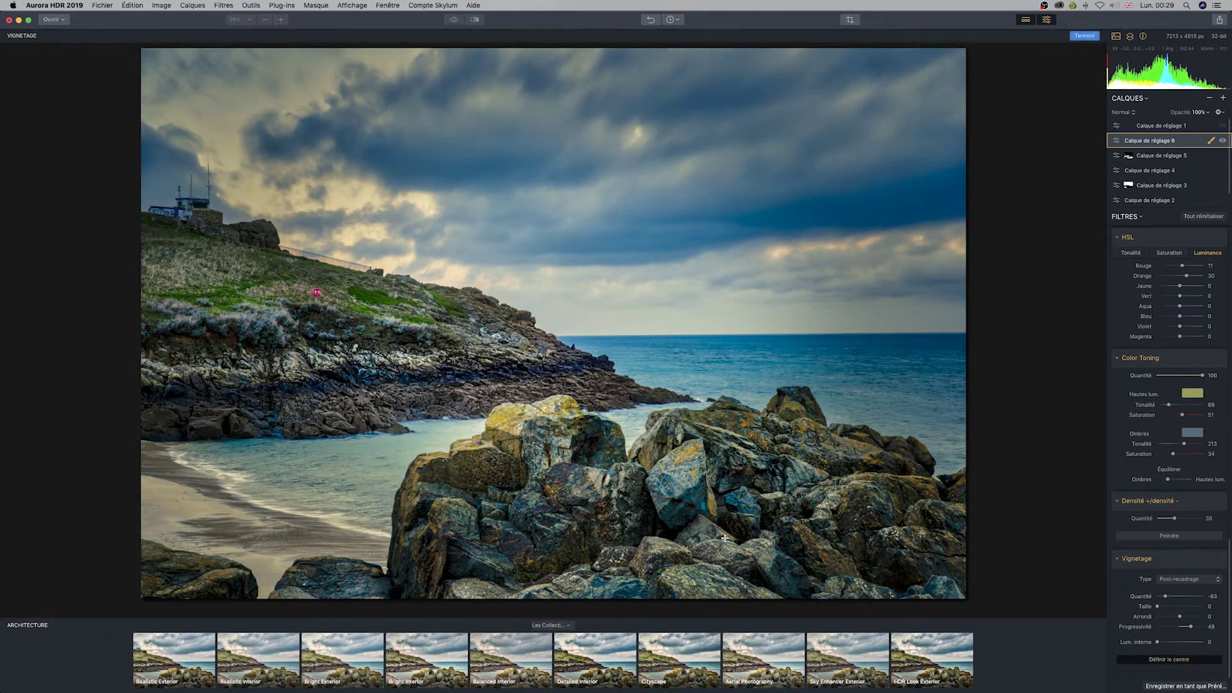
pyautogui.click(545, 416)
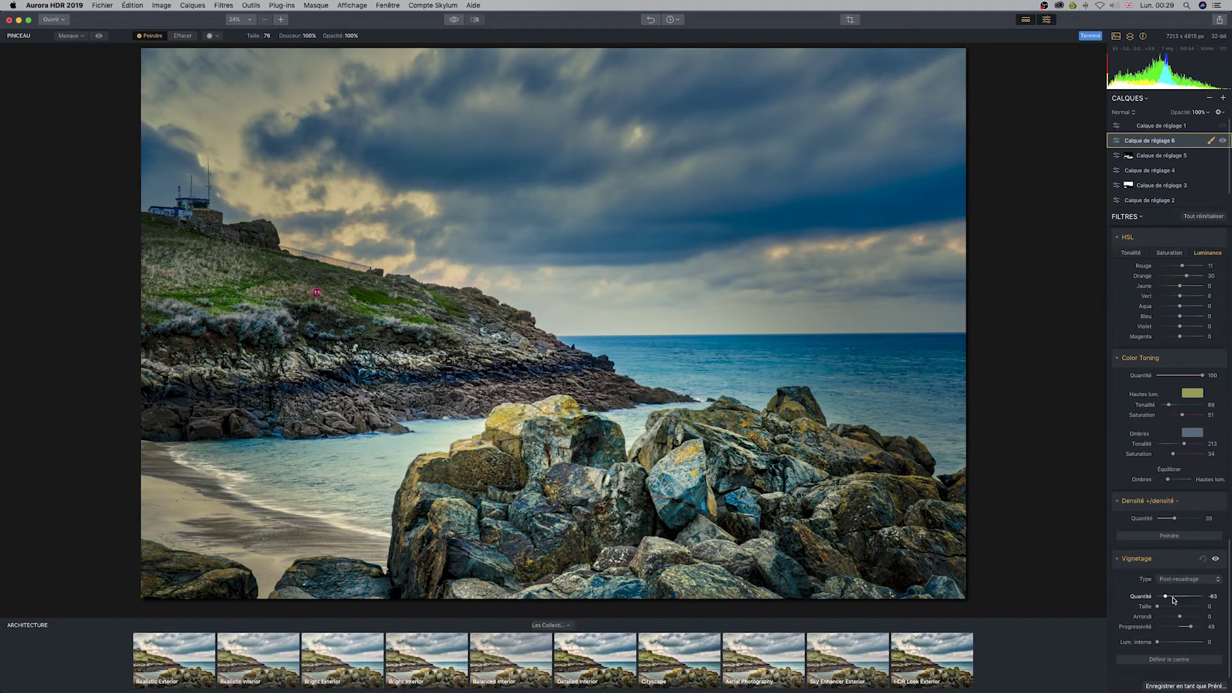
pyautogui.moveTo(1168, 599); pyautogui.dragTo(1169, 599)
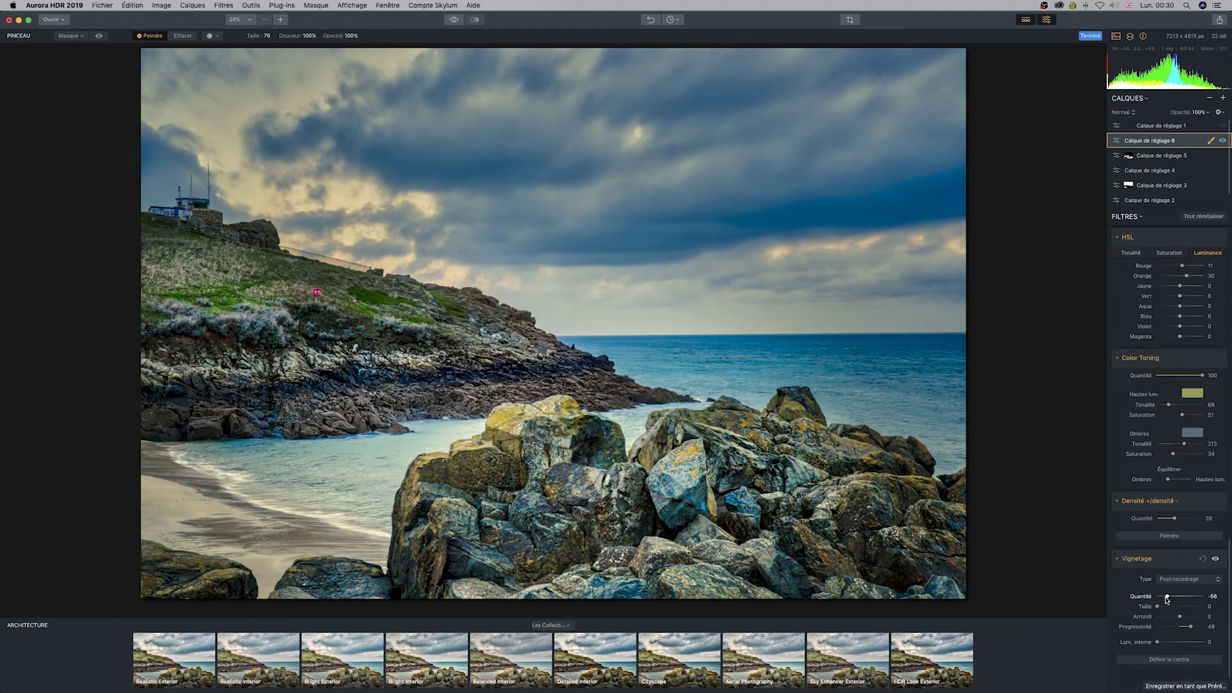
pyautogui.press('f')
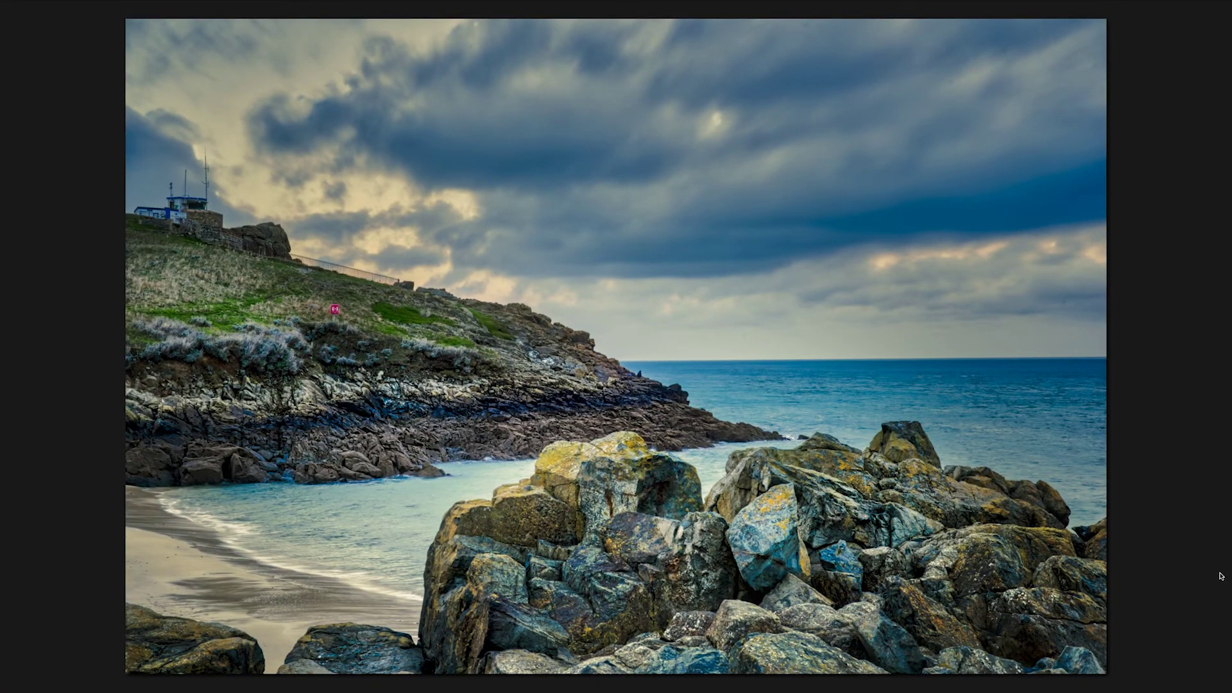
pyautogui.press('f')
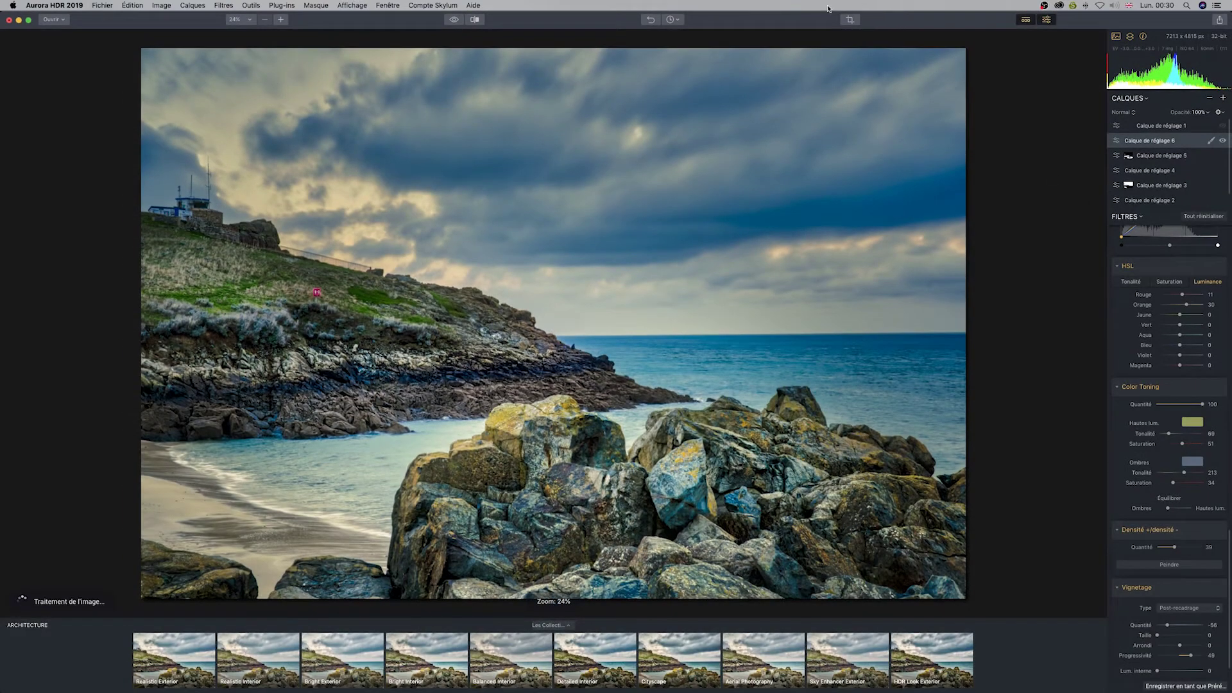
# - Crop the photo to 16:9, reframing it to keep the foreground rocks and trim the upper sky, and preview it full screen
pyautogui.click(851, 20)
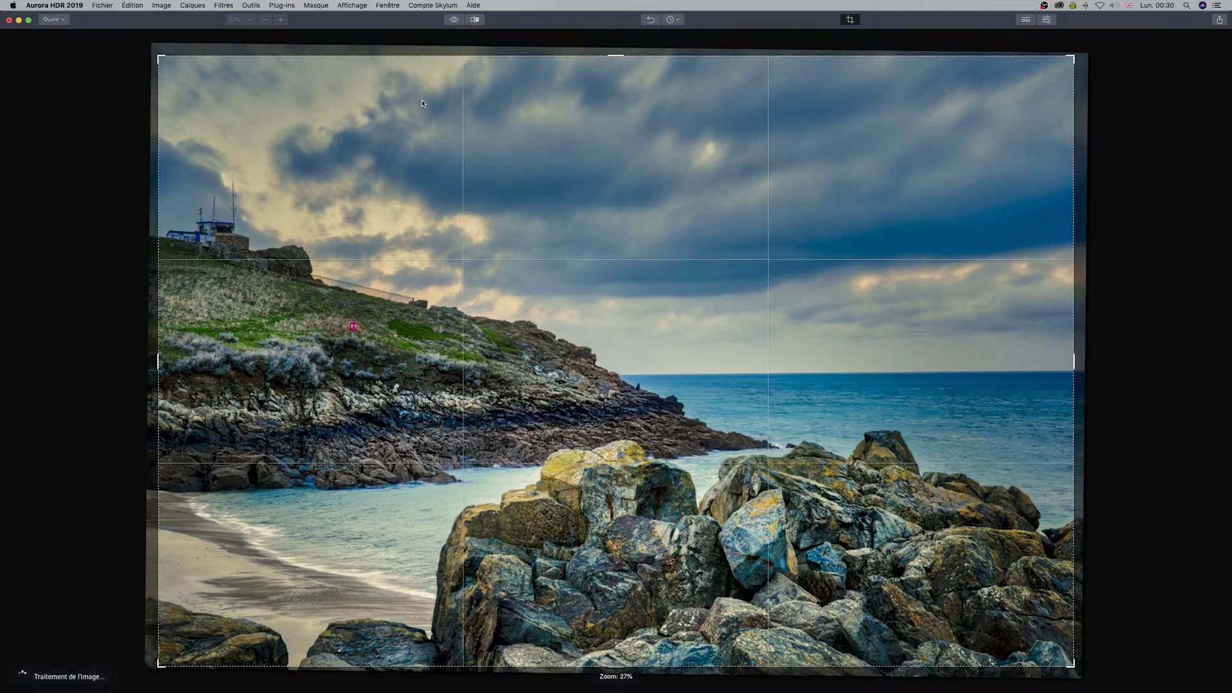
pyautogui.click(137, 36)
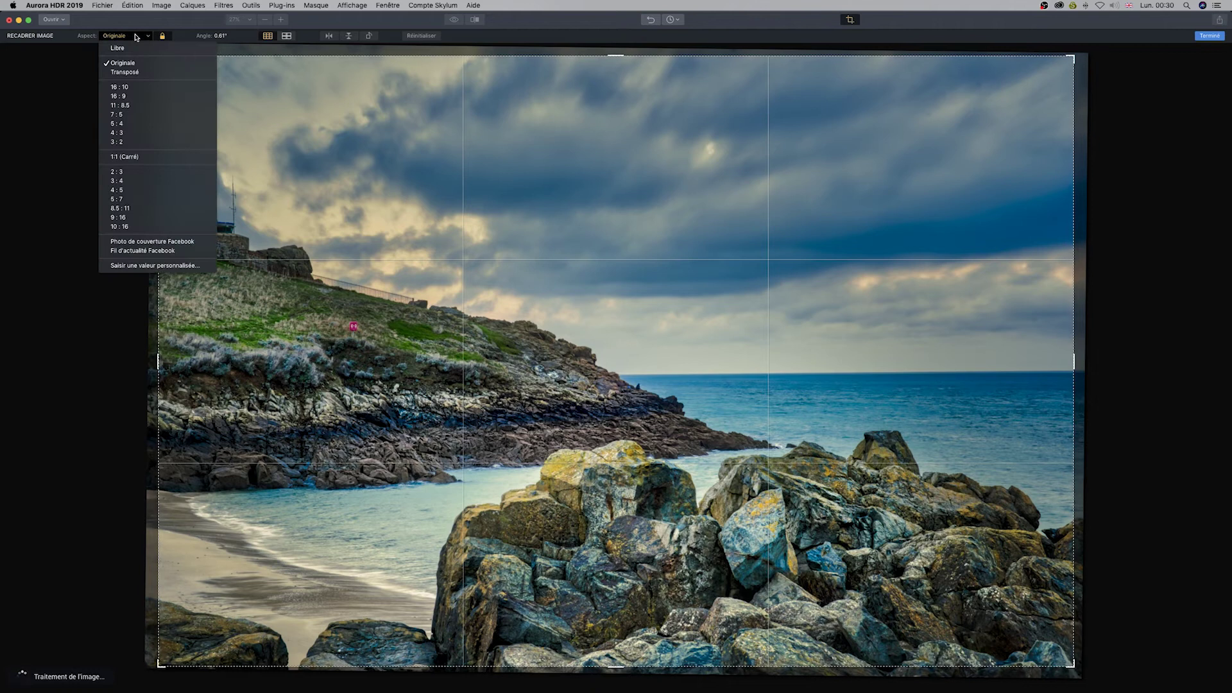
pyautogui.click(120, 96)
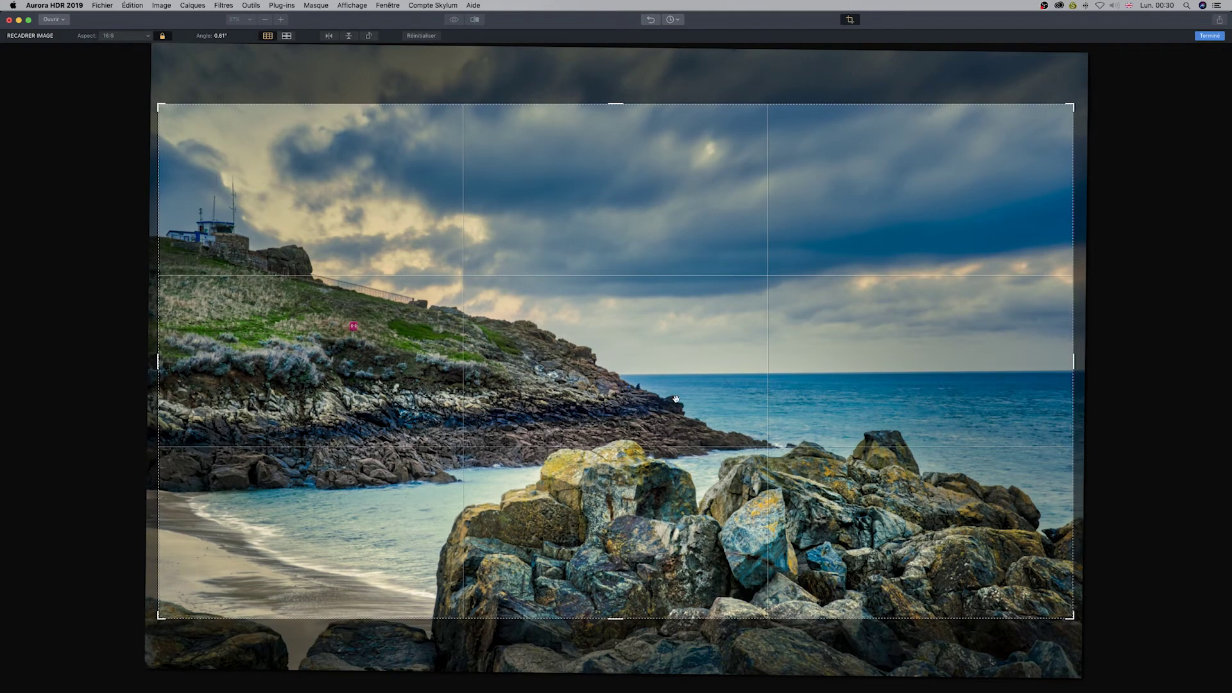
pyautogui.moveTo(657, 386); pyautogui.dragTo(673, 343)
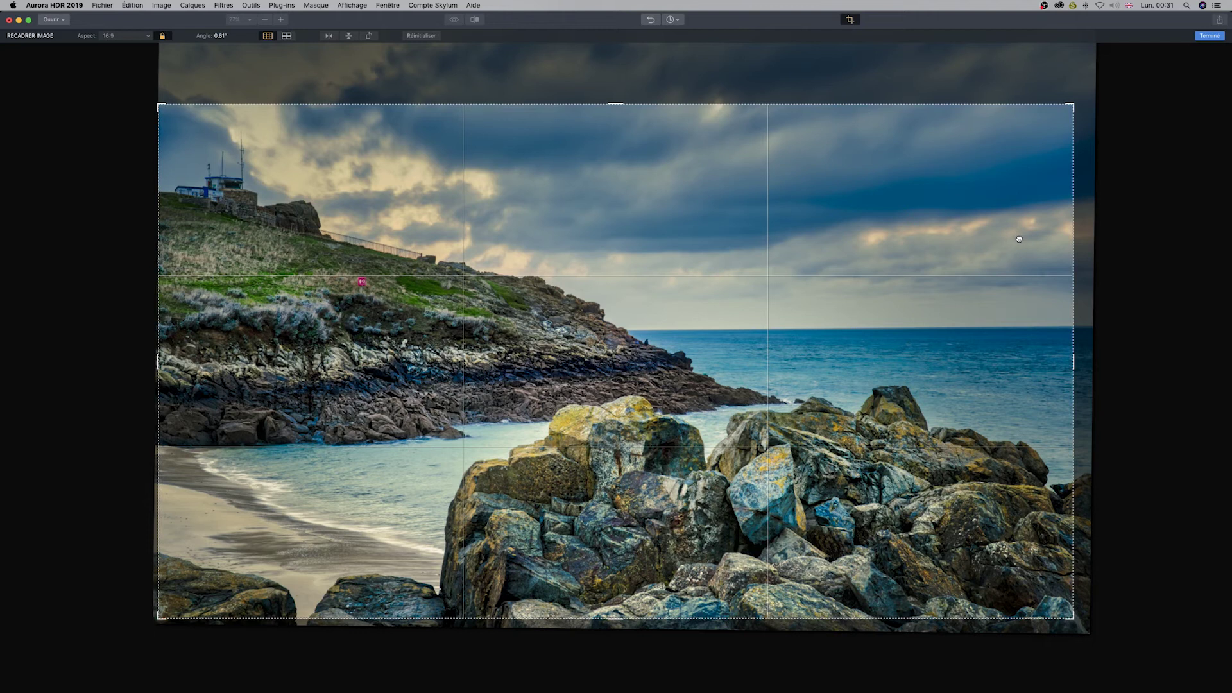
pyautogui.moveTo(1020, 238); pyautogui.dragTo(1019, 242)
pyautogui.click(1210, 35)
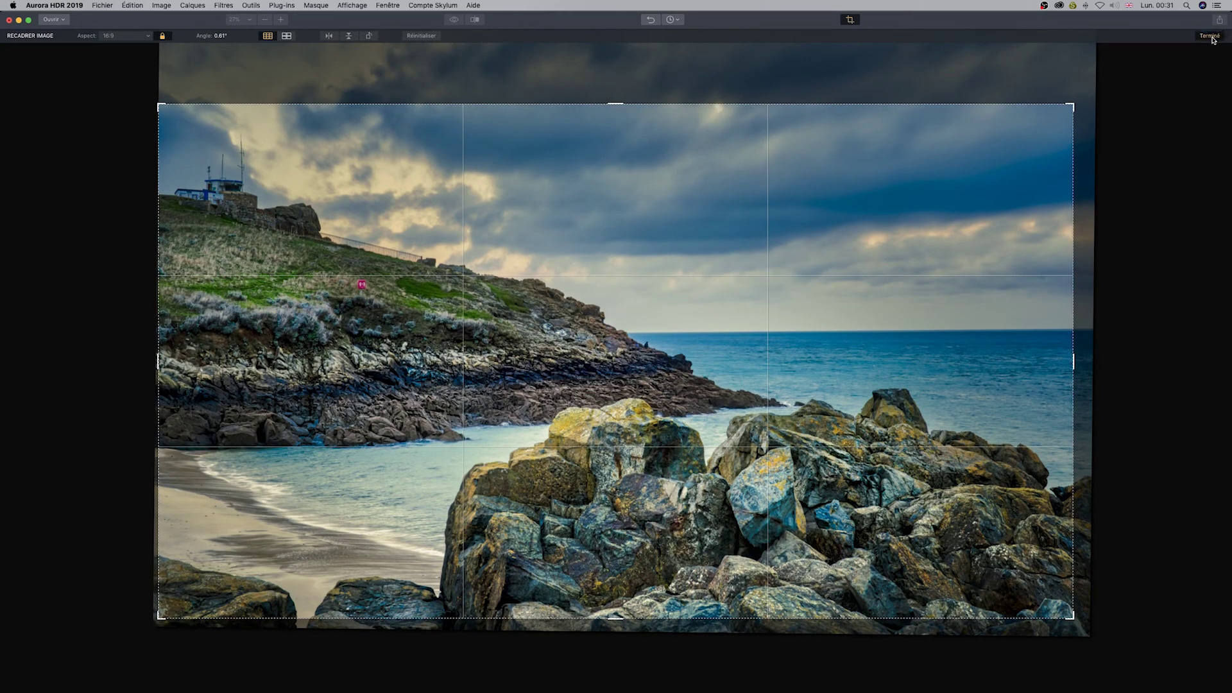
pyautogui.press('ctrl+super+f')
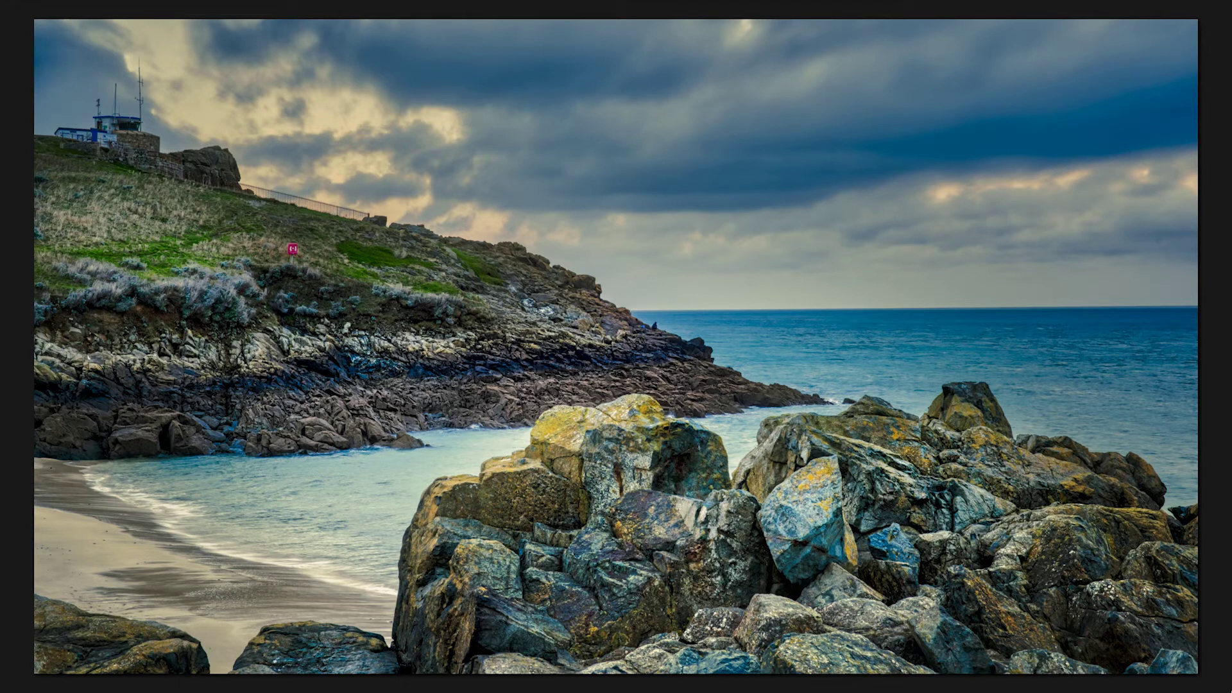
pyautogui.press('Escape')
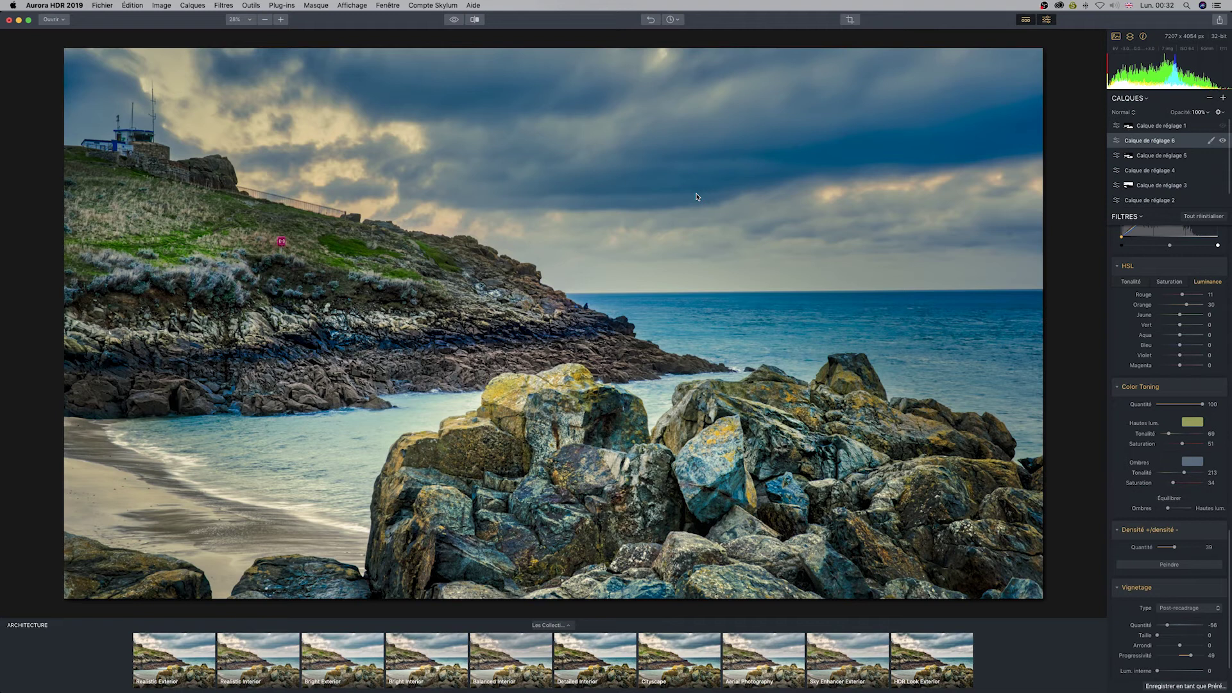
# - Send the edited photo to Lightroom and import it into the catalogue as a single added file
pyautogui.click(103, 5)
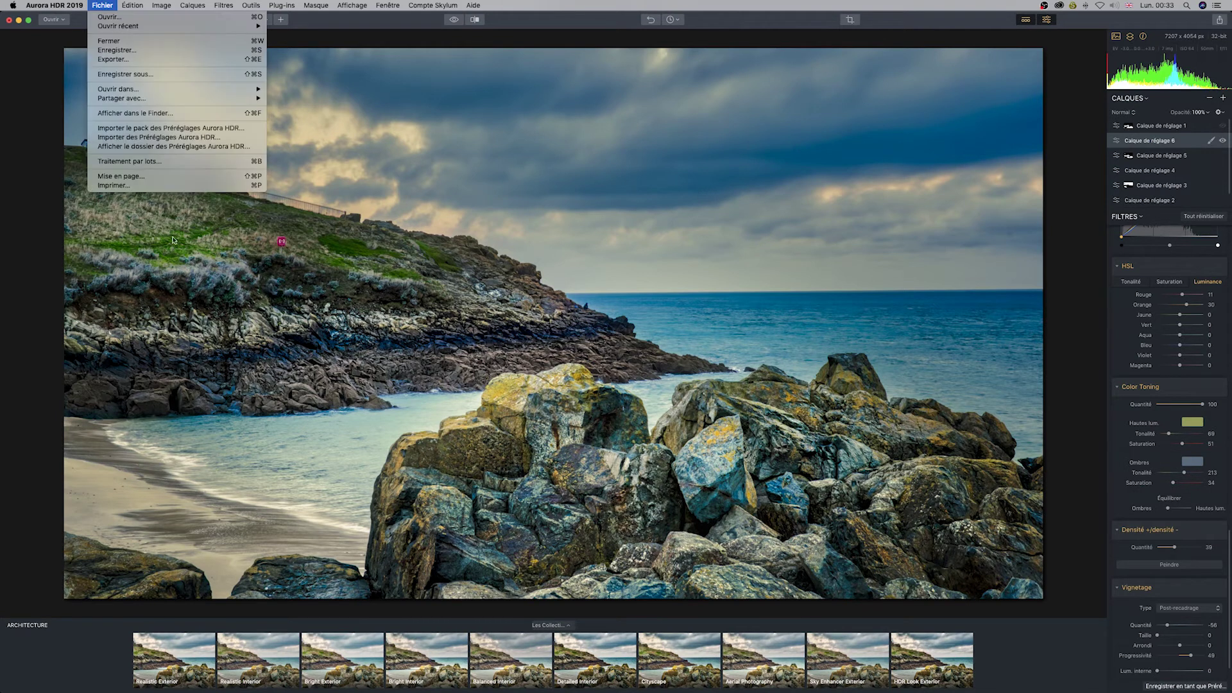
pyautogui.moveTo(133, 90)
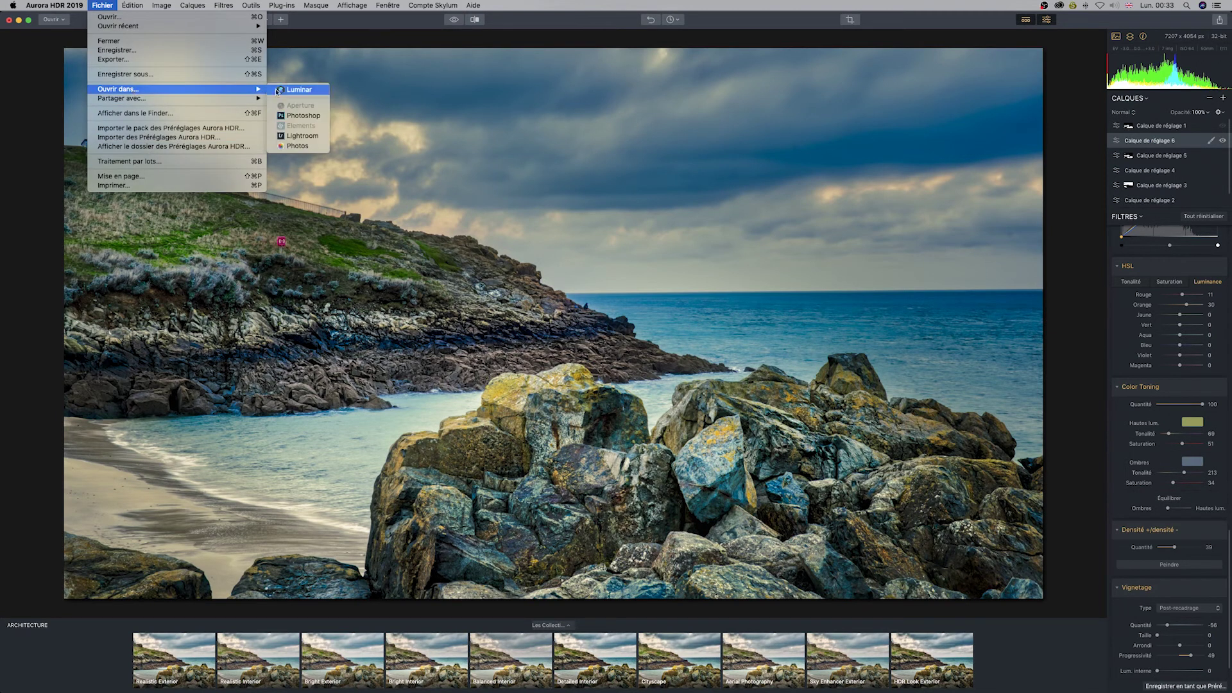
pyautogui.click(300, 135)
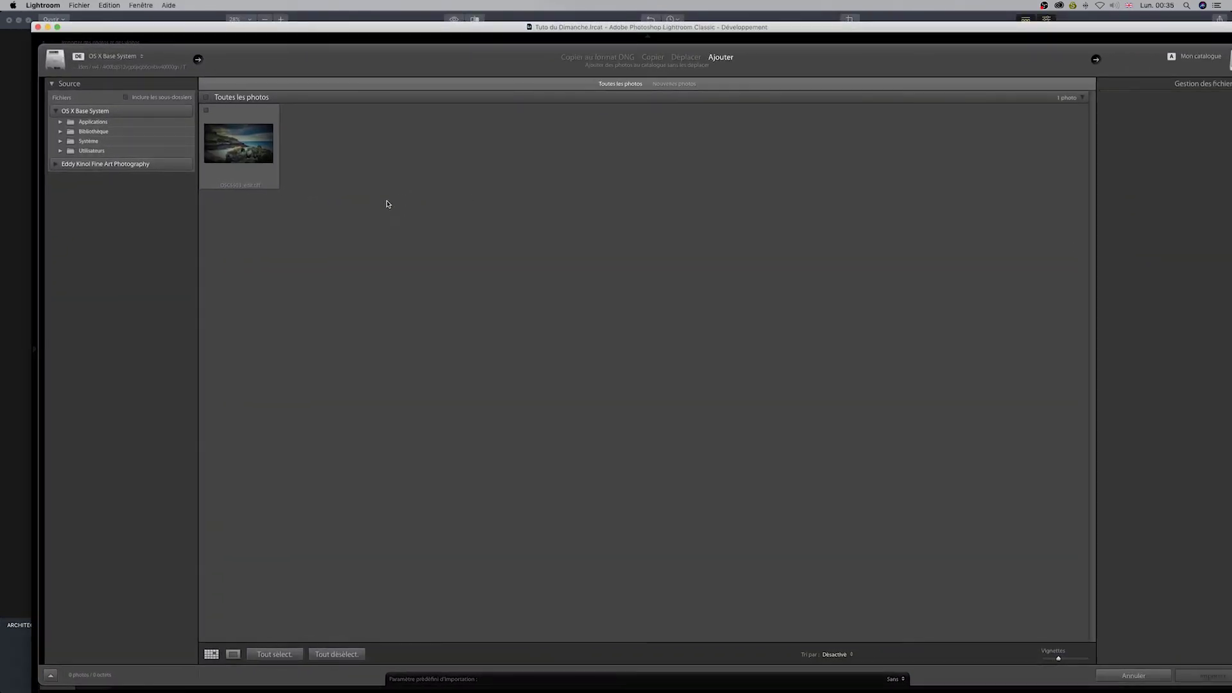
pyautogui.click(207, 110)
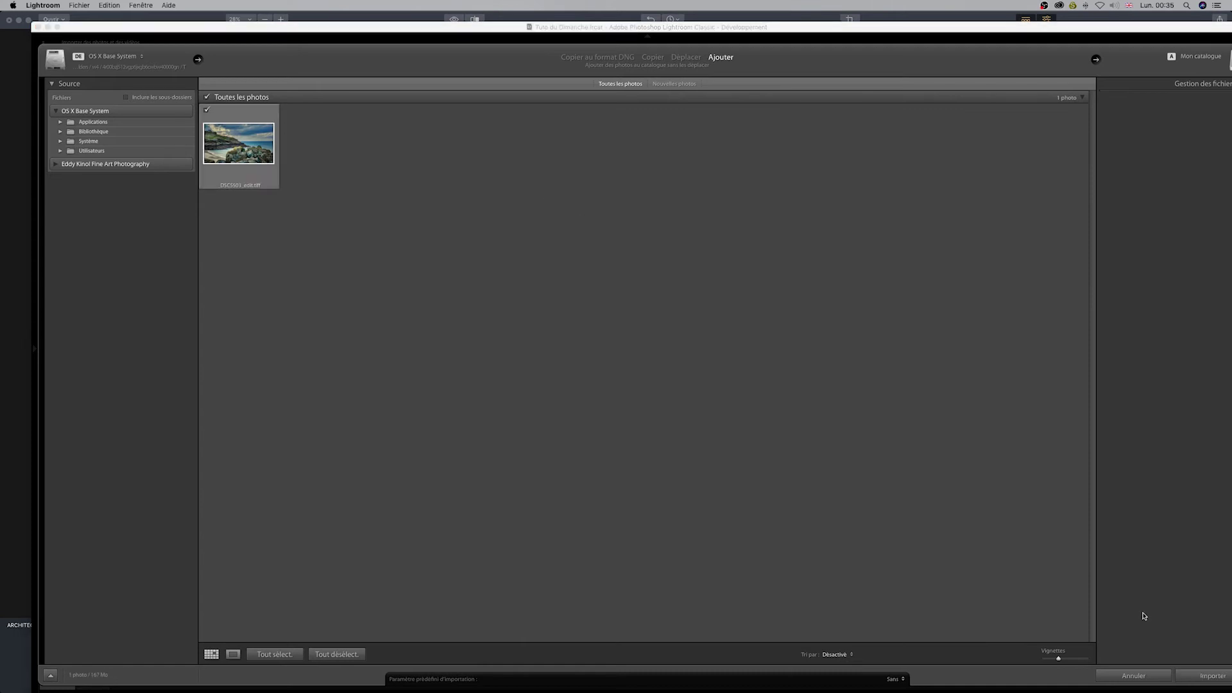
pyautogui.click(1211, 679)
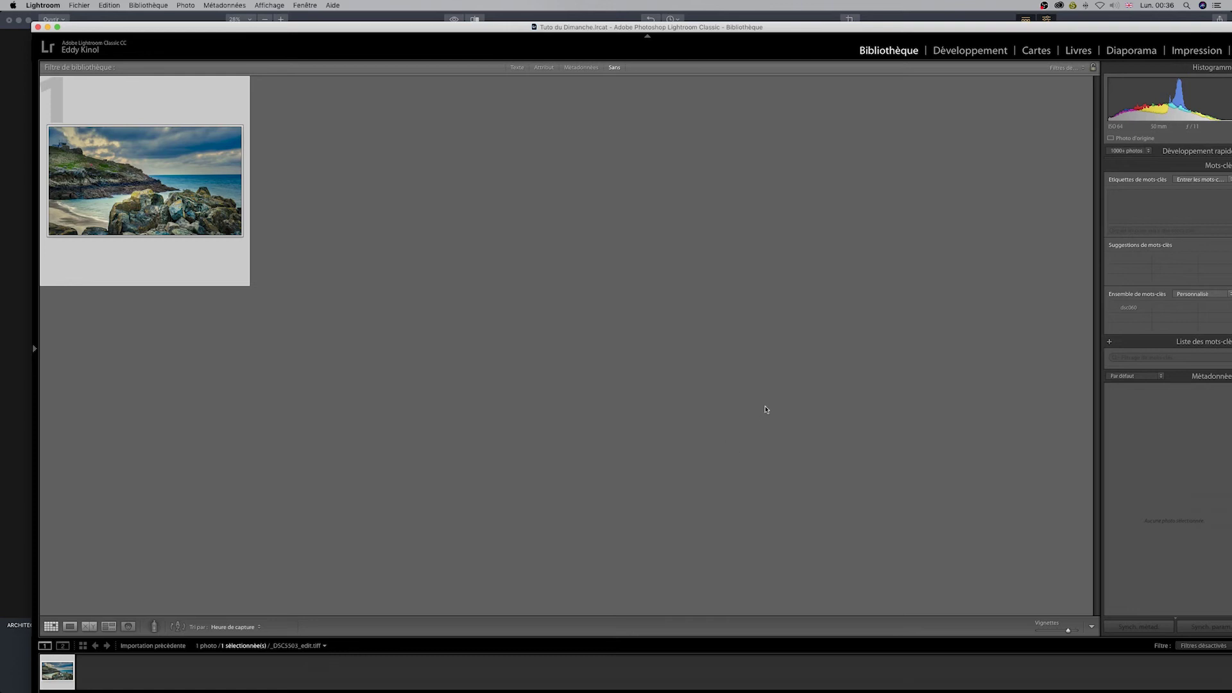
# - Open the imported photo in the Develop module and turn on defect visualisation for spot removal
pyautogui.click(958, 51)
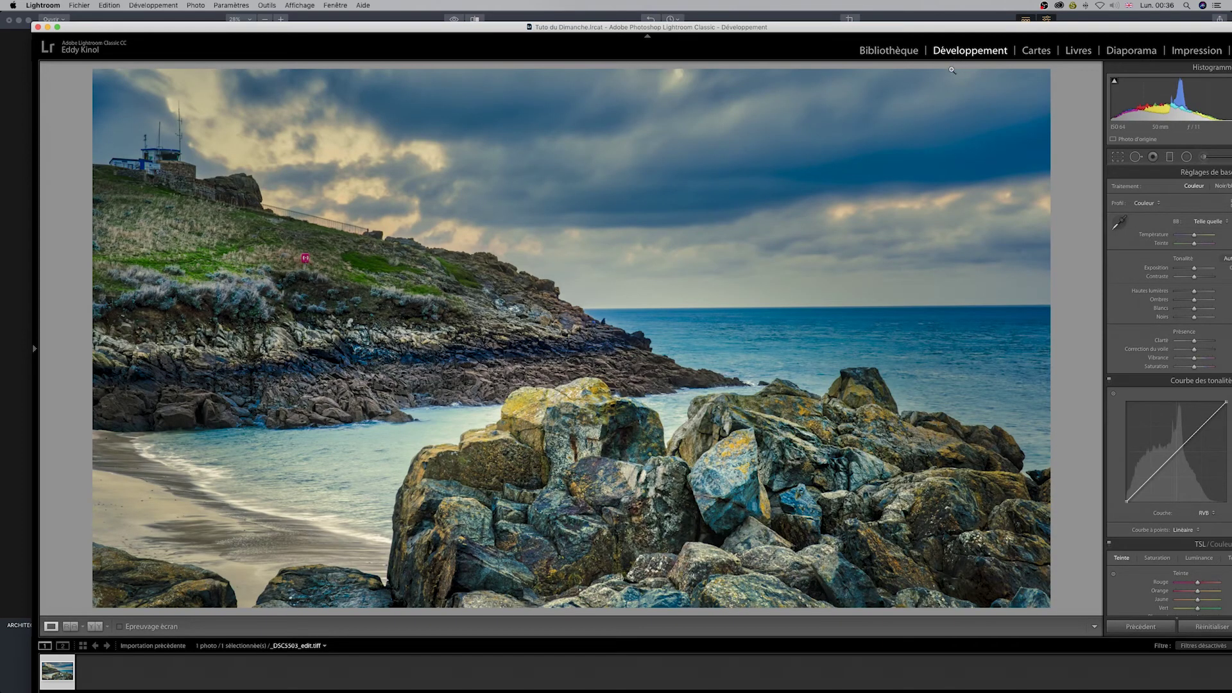
pyautogui.moveTo(828, 32); pyautogui.dragTo(796, 34)
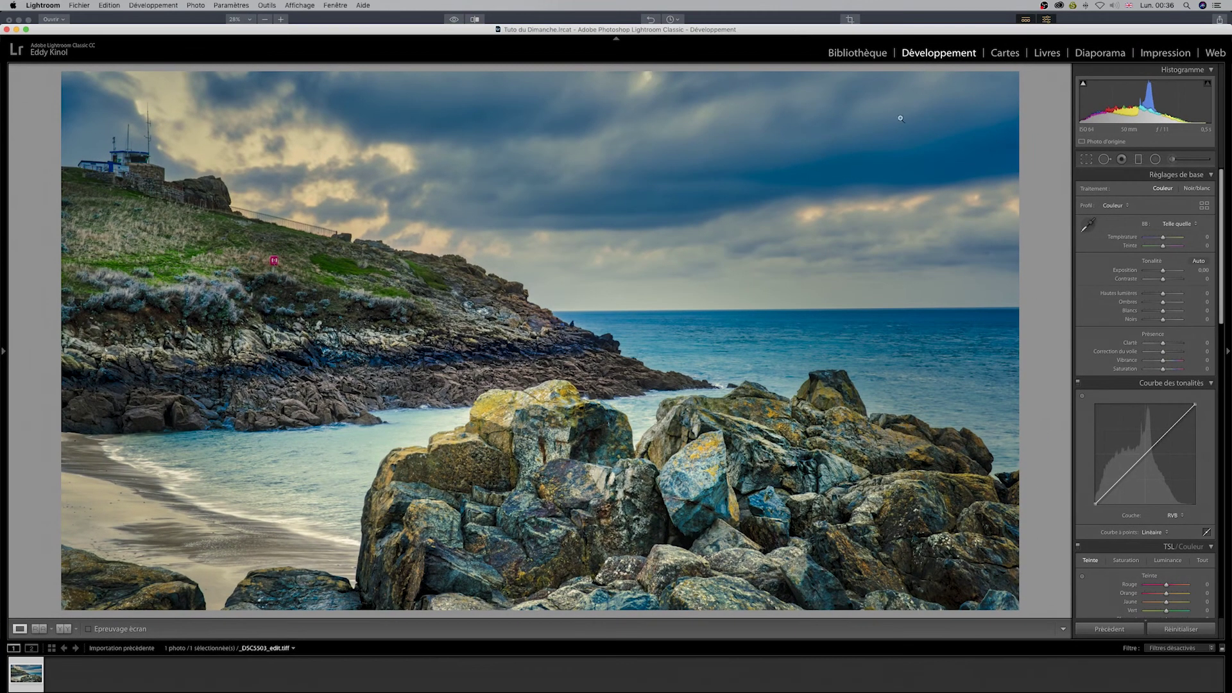
pyautogui.click(1104, 159)
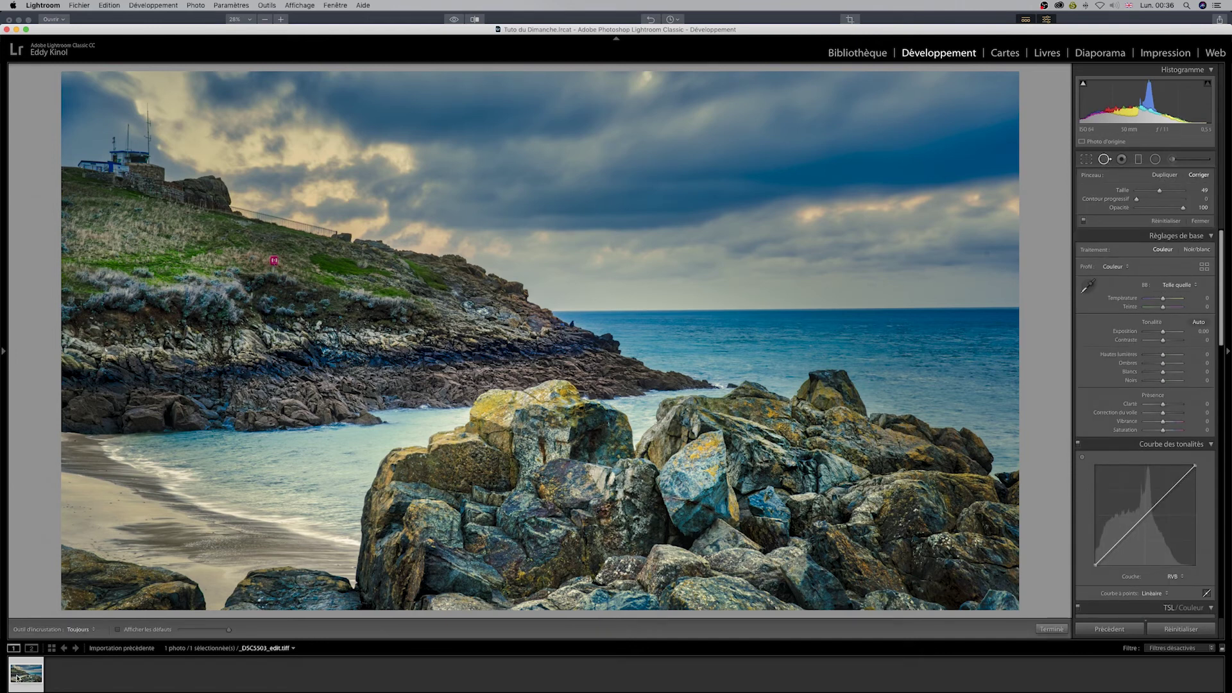
pyautogui.click(117, 630)
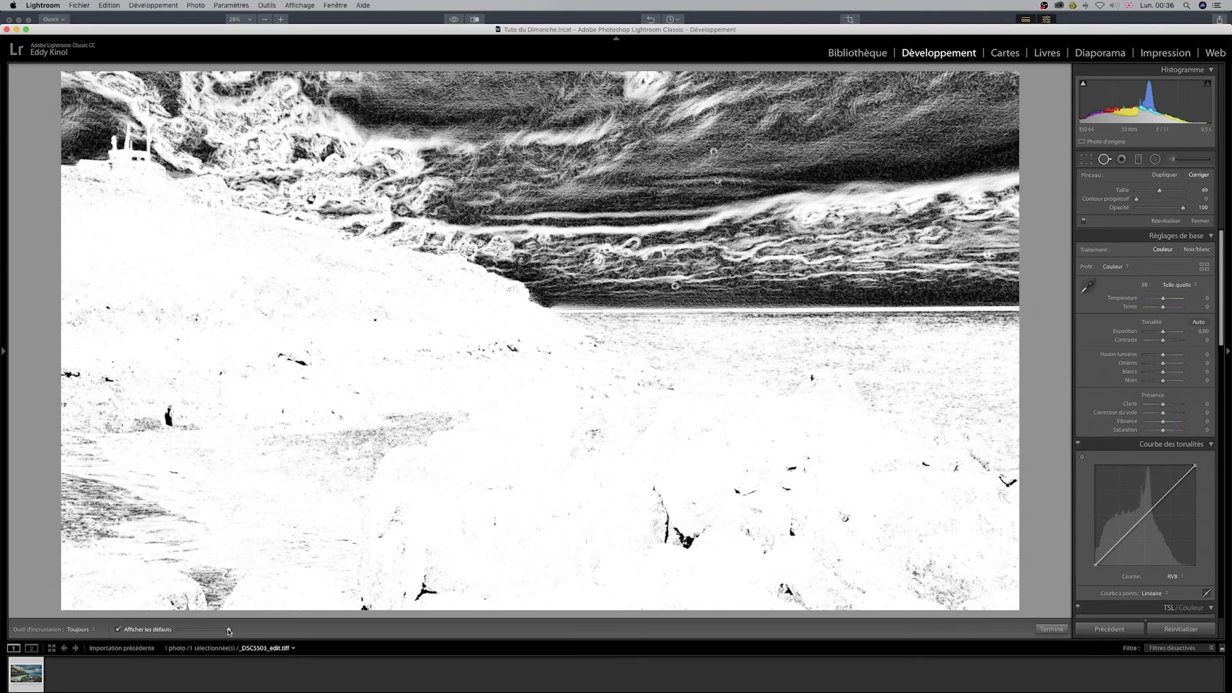
# - Heal the dust spots in the sky with a size 64 spot removal brush and close the tool
pyautogui.scroll(3, 678, 286)
pyautogui.scroll(3, 675, 286)
pyautogui.moveTo(675, 286); pyautogui.dragTo(599, 285)
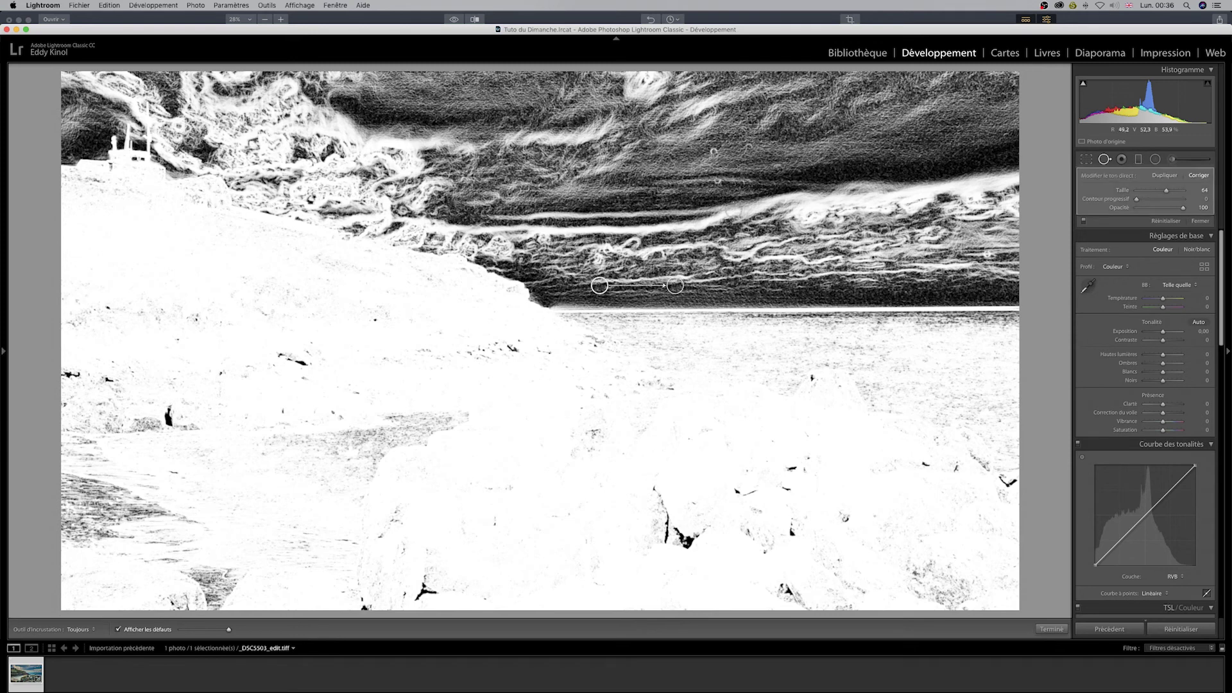
pyautogui.click(717, 182)
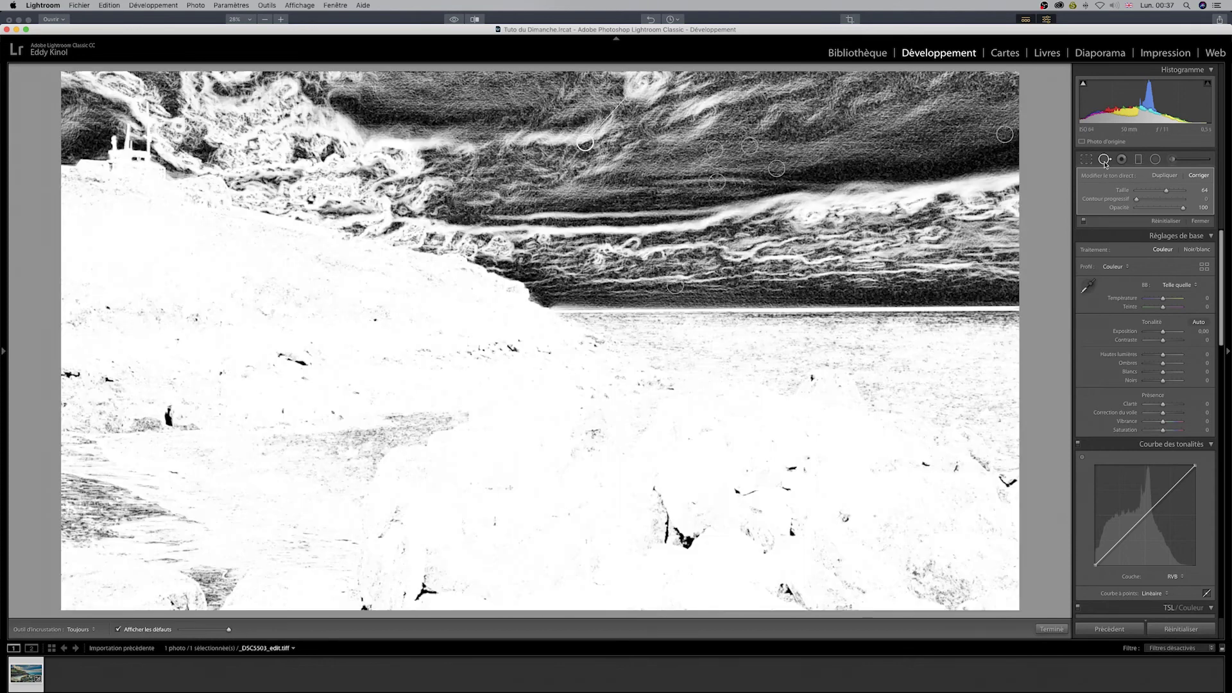
pyautogui.press('q')
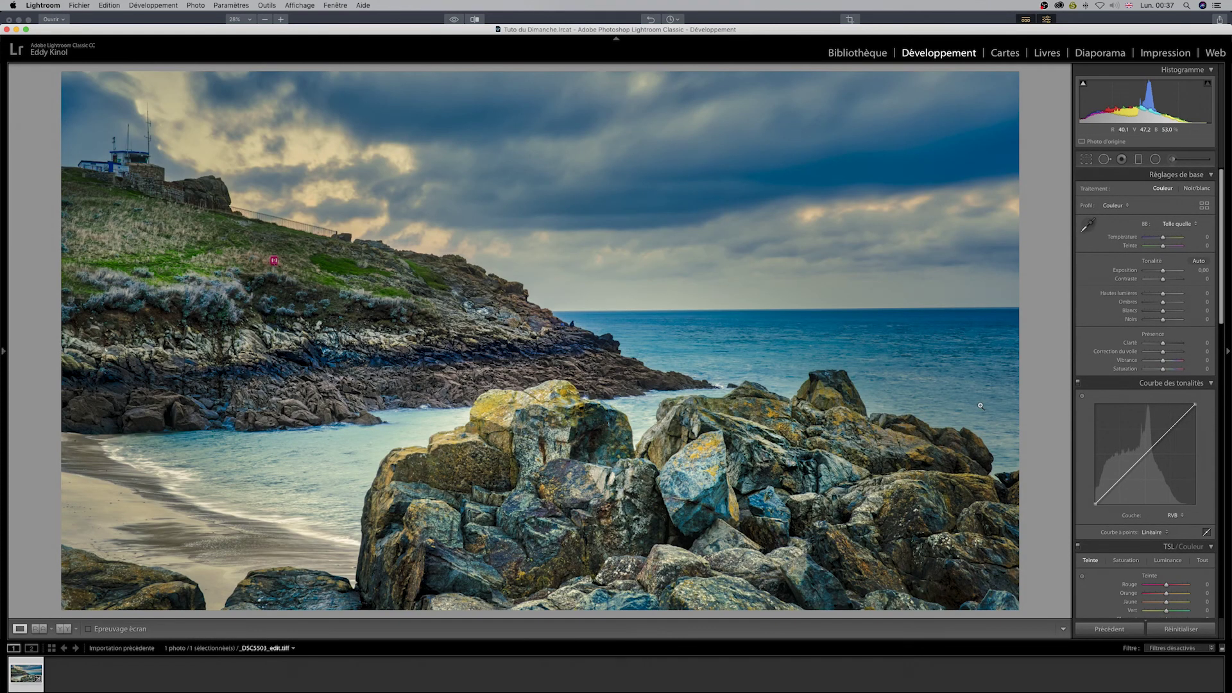